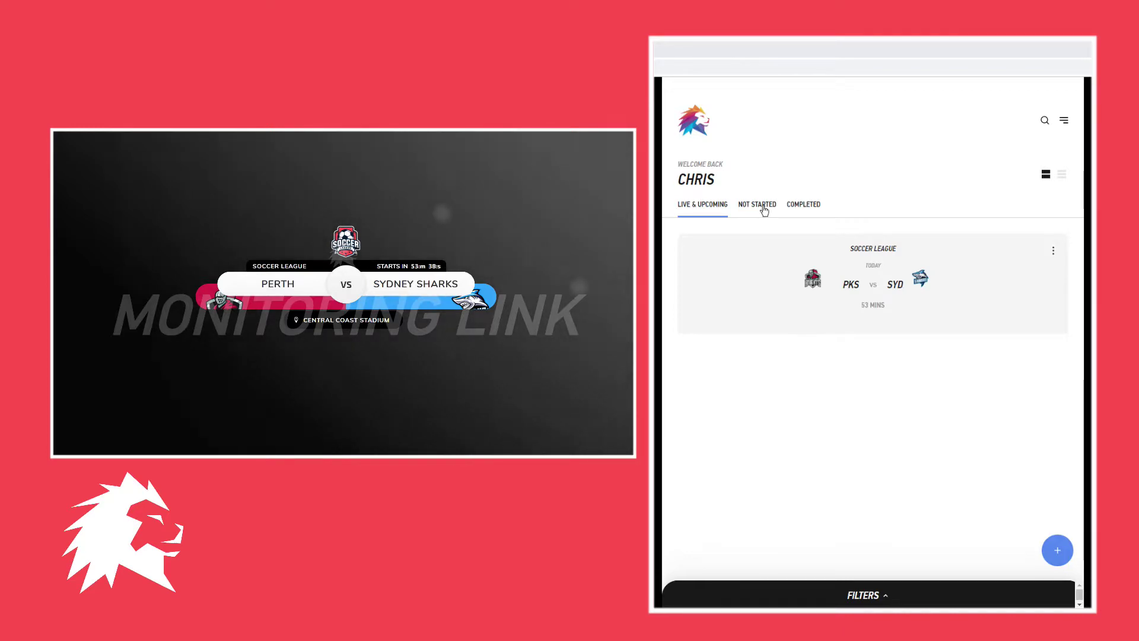
- Look through the completed matches and the account menu, then return to live matches
left_click(797, 207)
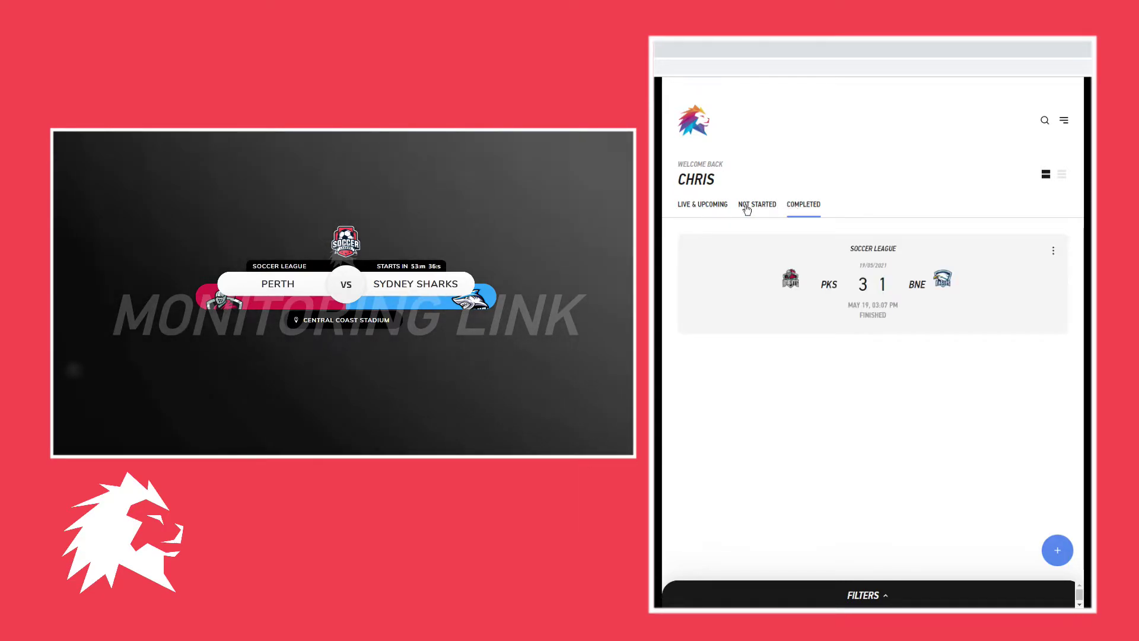
left_click(712, 207)
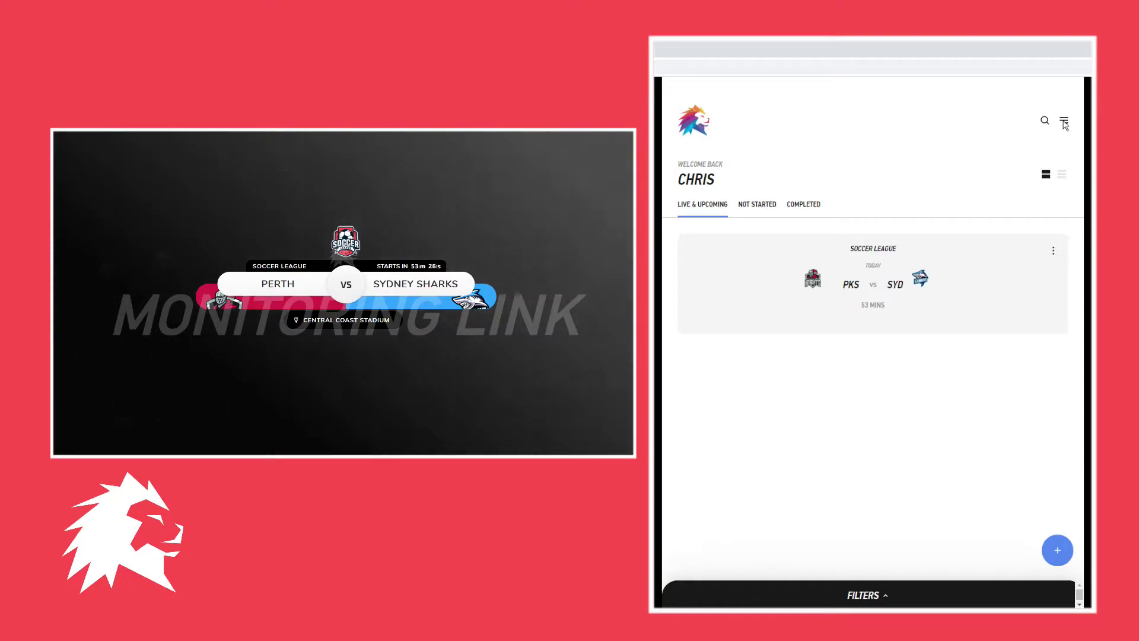
left_click(1064, 122)
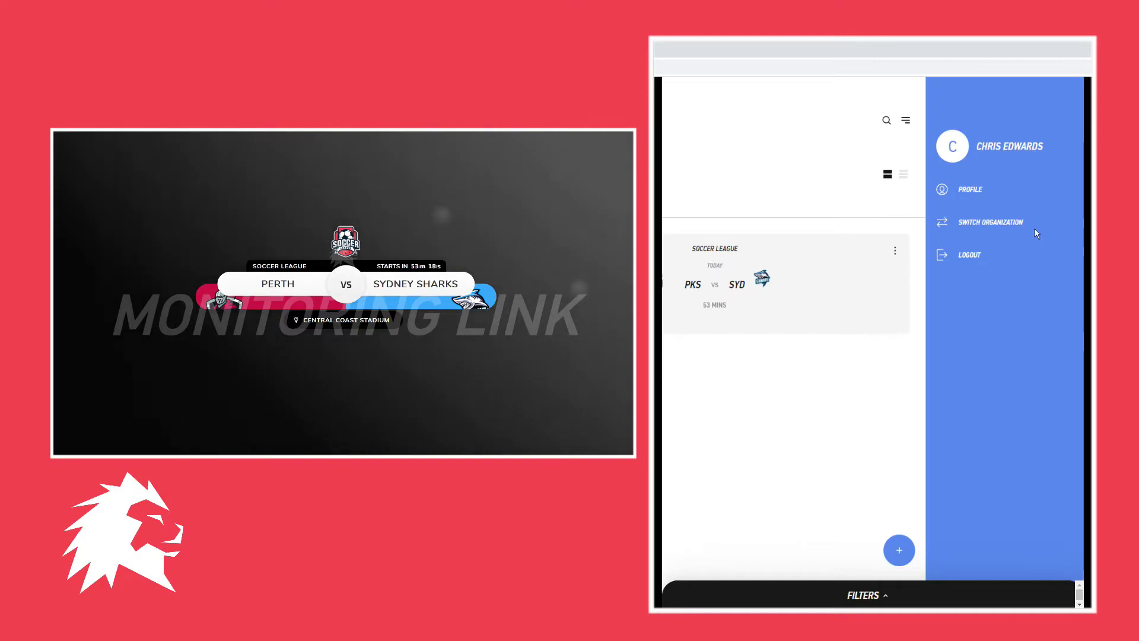
left_click(905, 122)
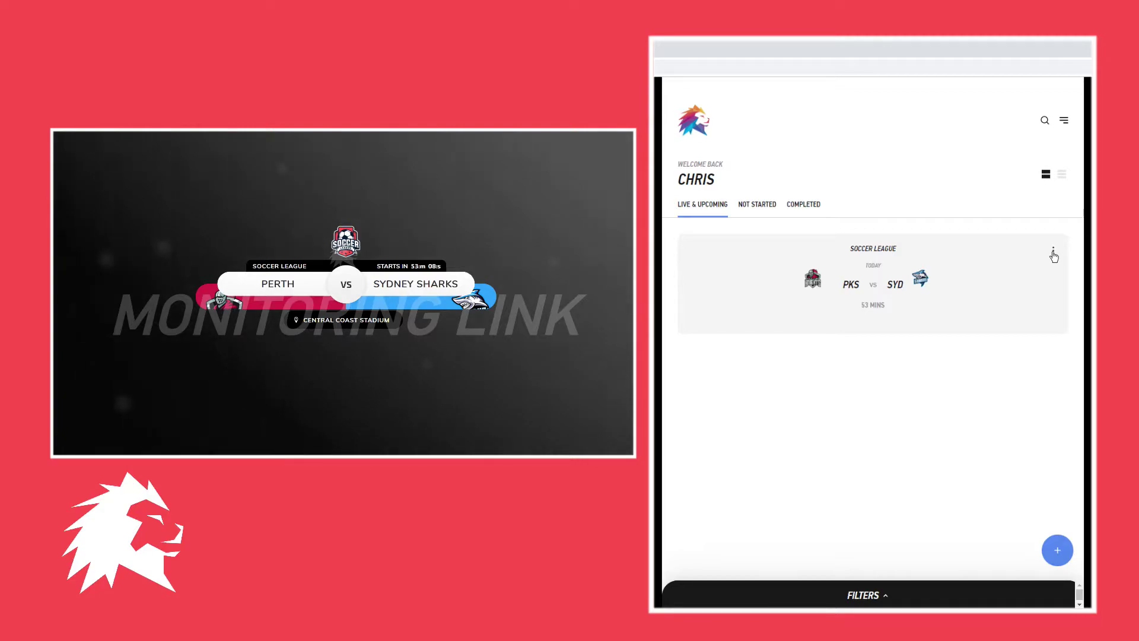
- Open the Perth vs Sydney Sharks match settings, check its name and date, and save
left_click(1054, 255)
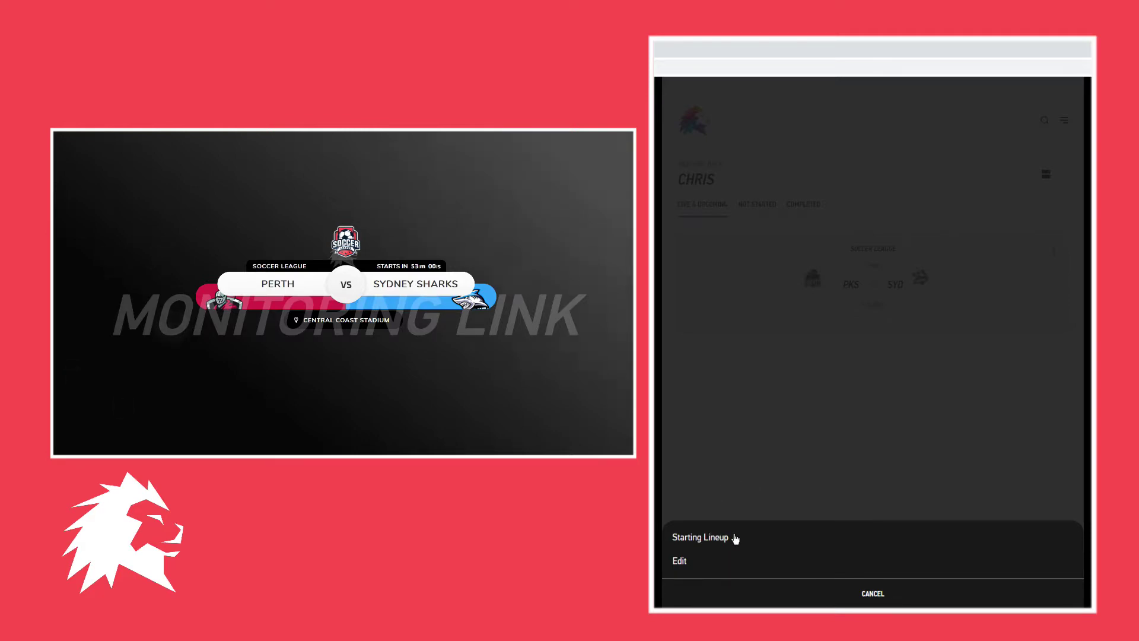
left_click(680, 563)
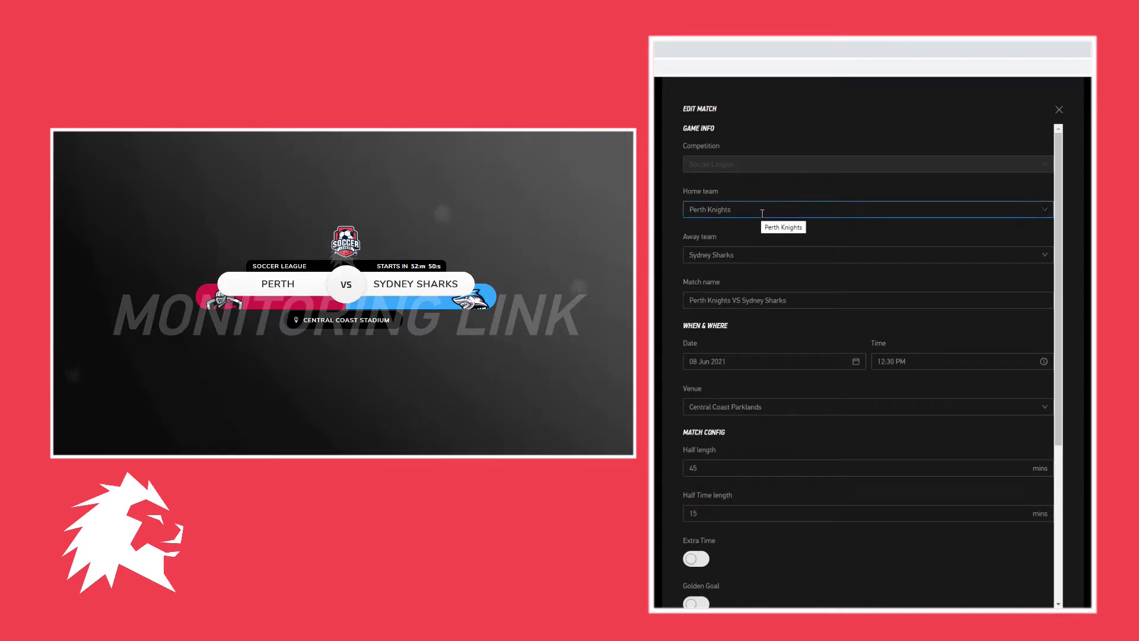
left_click(833, 299)
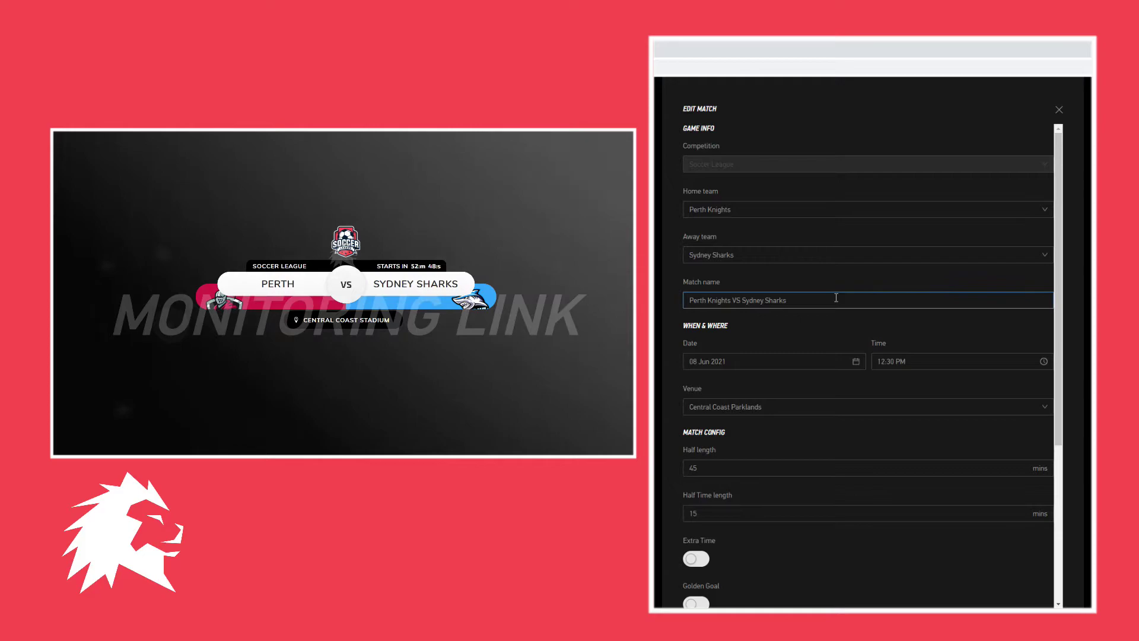
left_click(761, 359)
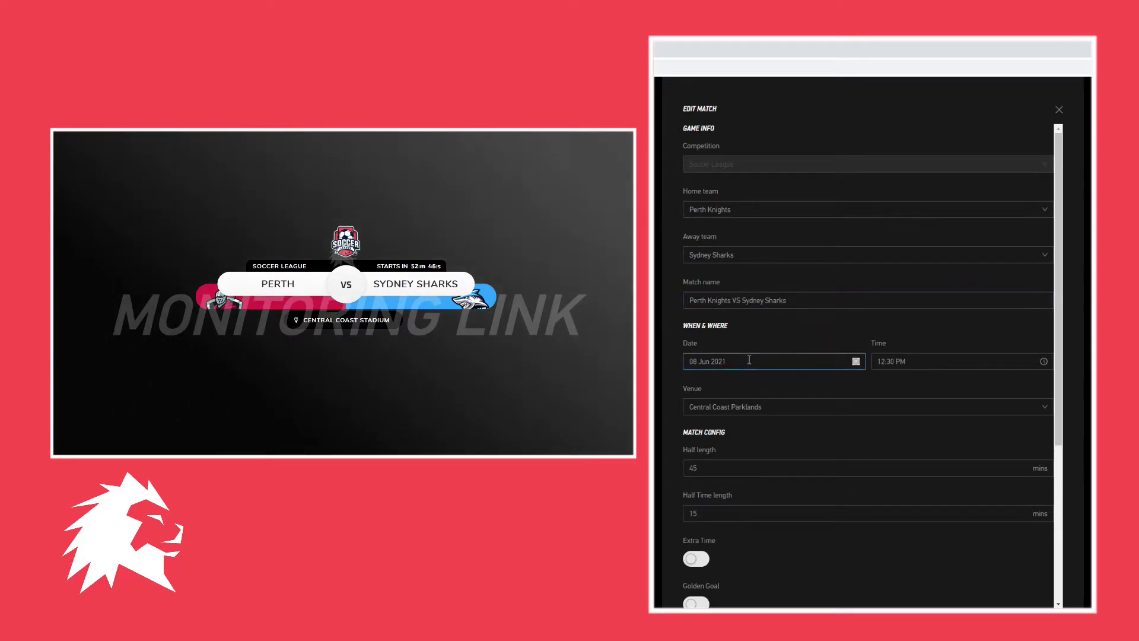
scroll(765, 359, "down", 1)
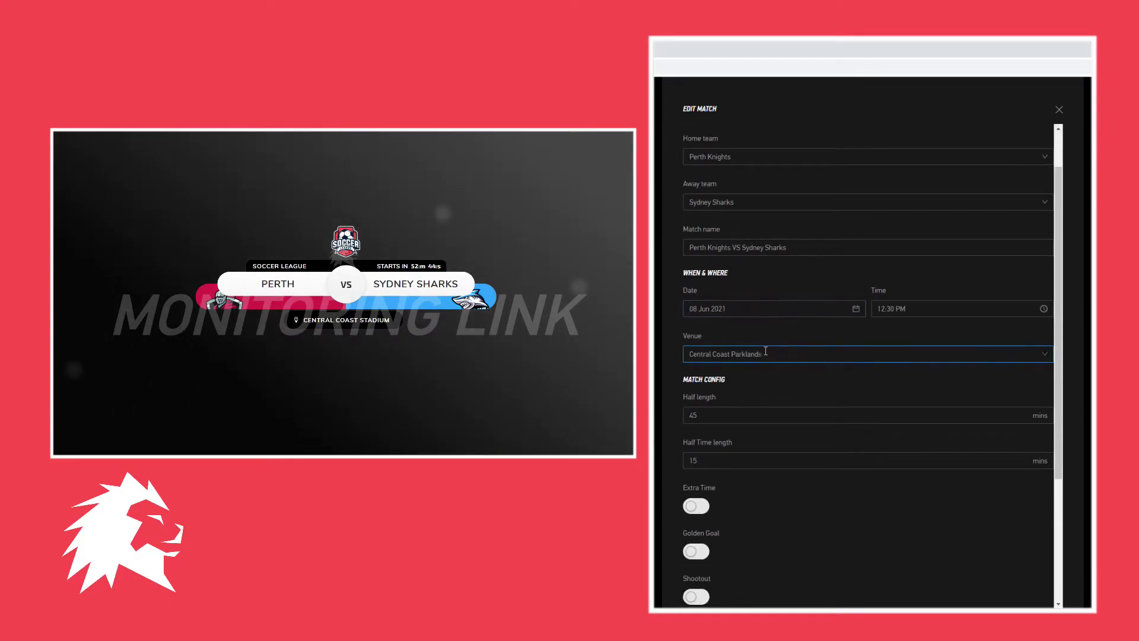
scroll(761, 382, "down", 1)
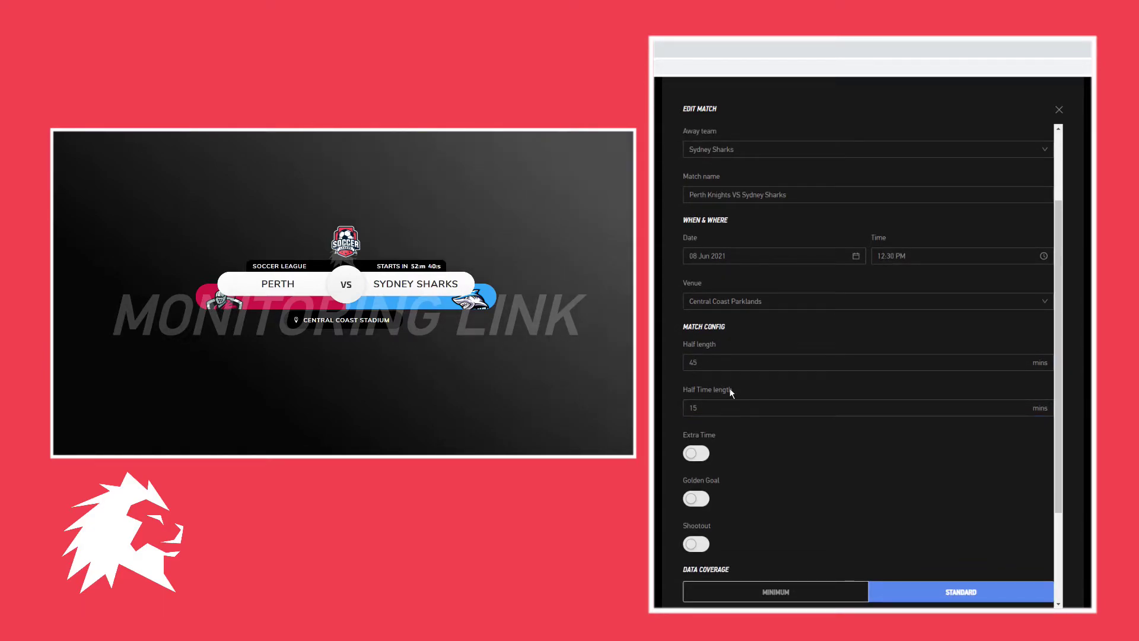
scroll(752, 389, "down", 2)
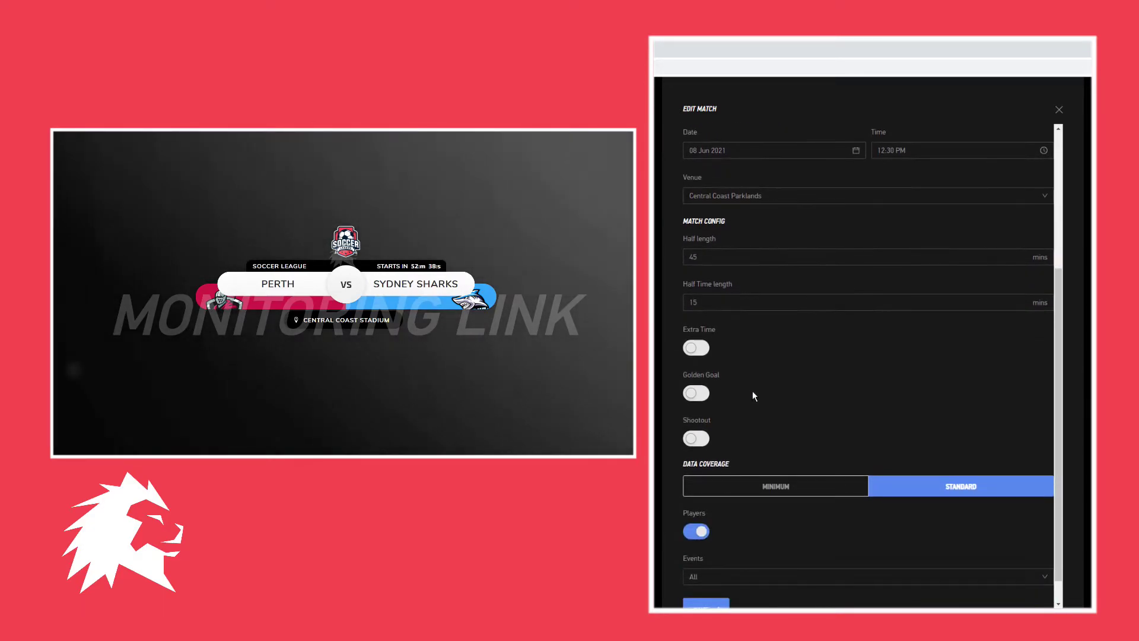
scroll(728, 446, "down", 1)
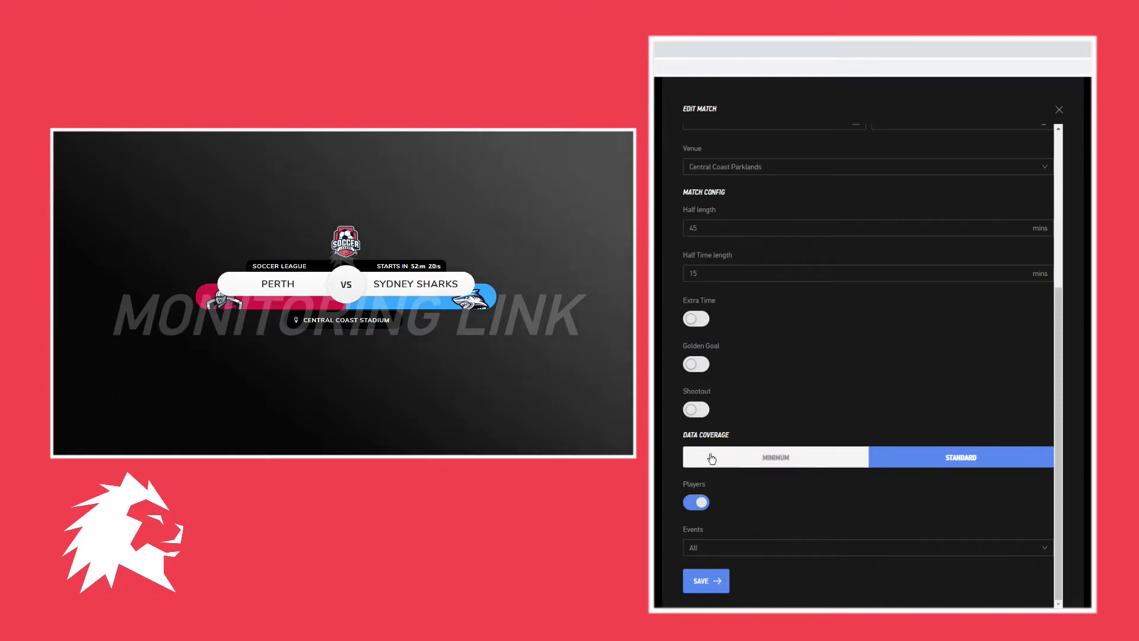
left_click(705, 580)
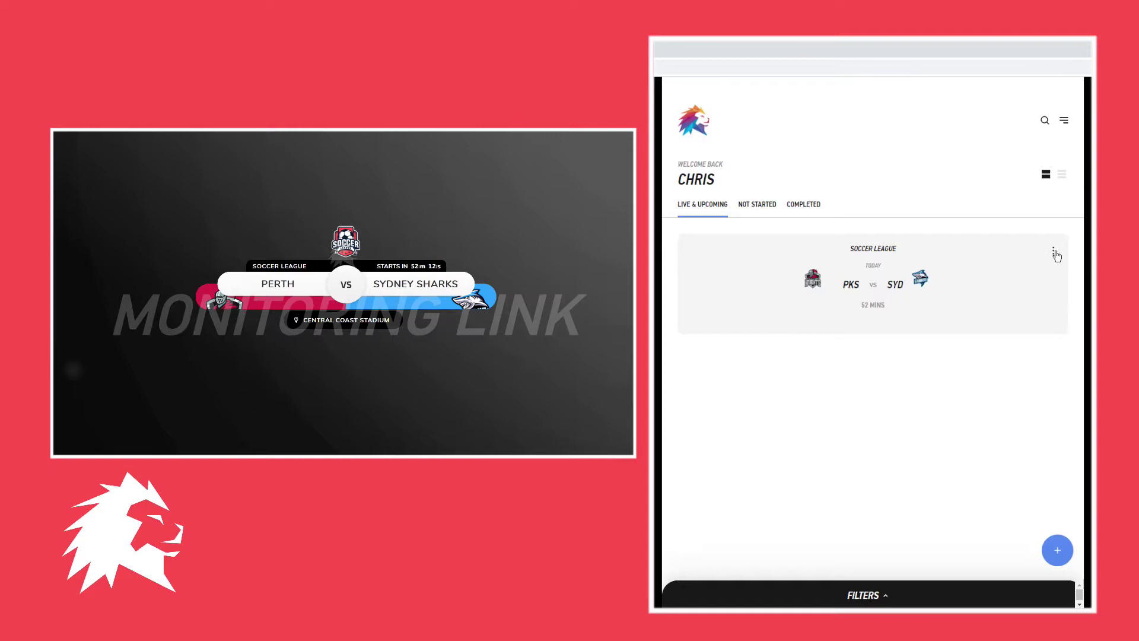
- Fill Perth's starting lineup with the default players using SYNC
left_click(1053, 251)
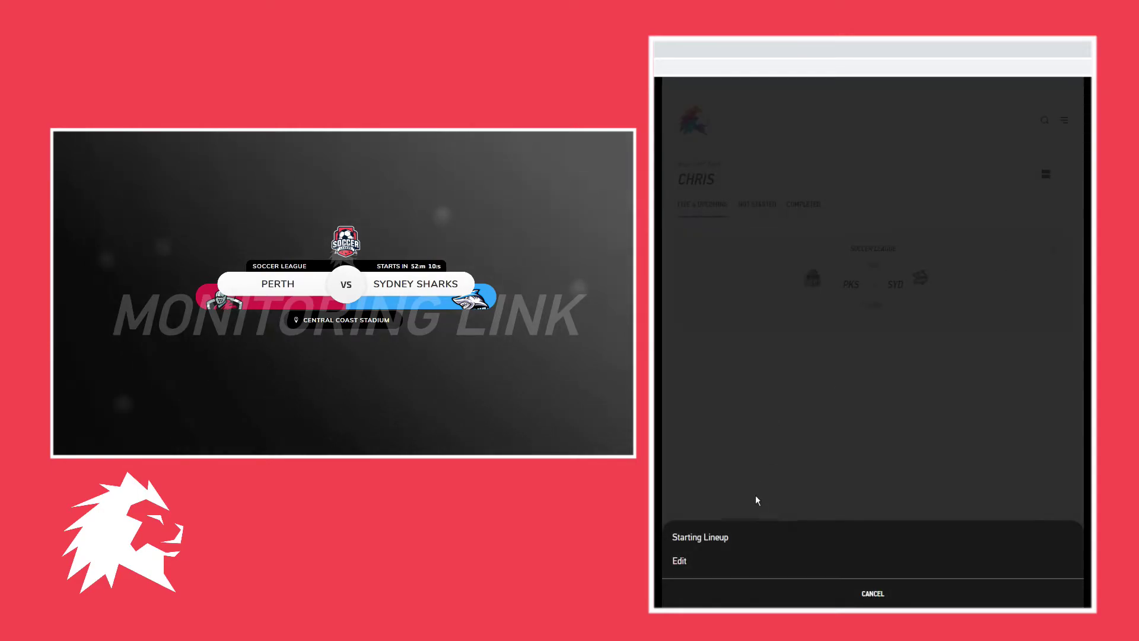
left_click(715, 538)
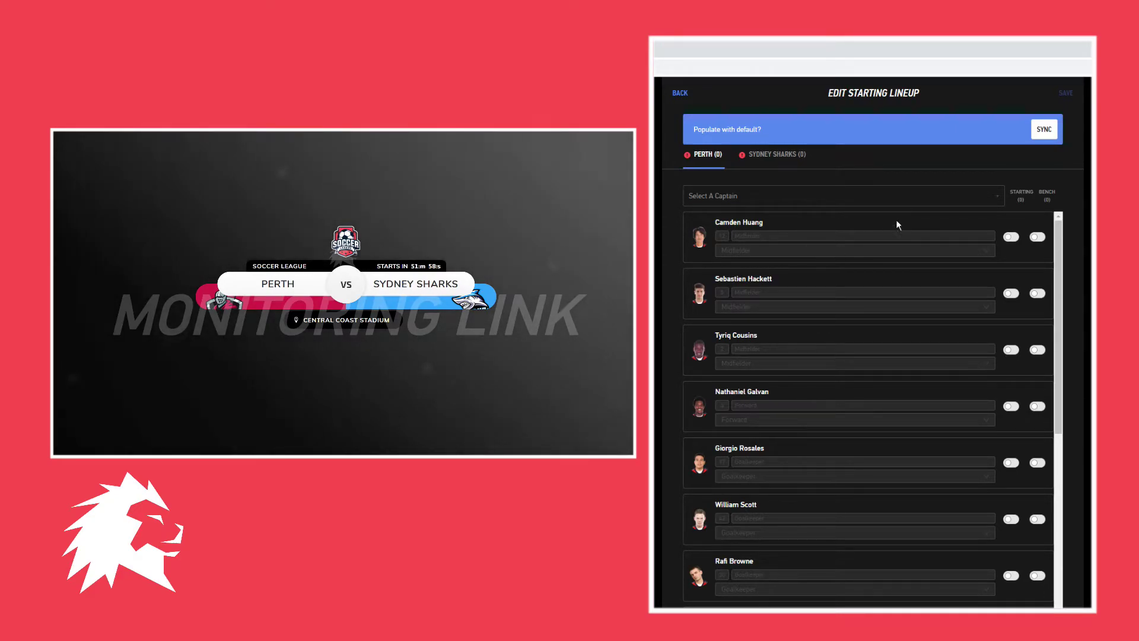
left_click(1046, 130)
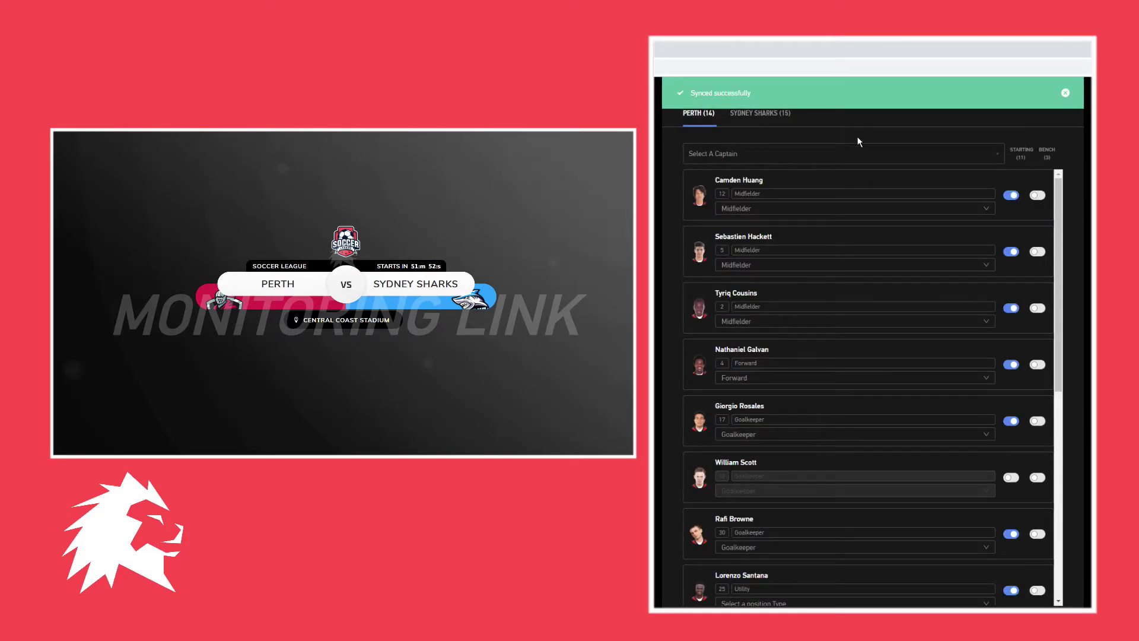
left_click(1065, 93)
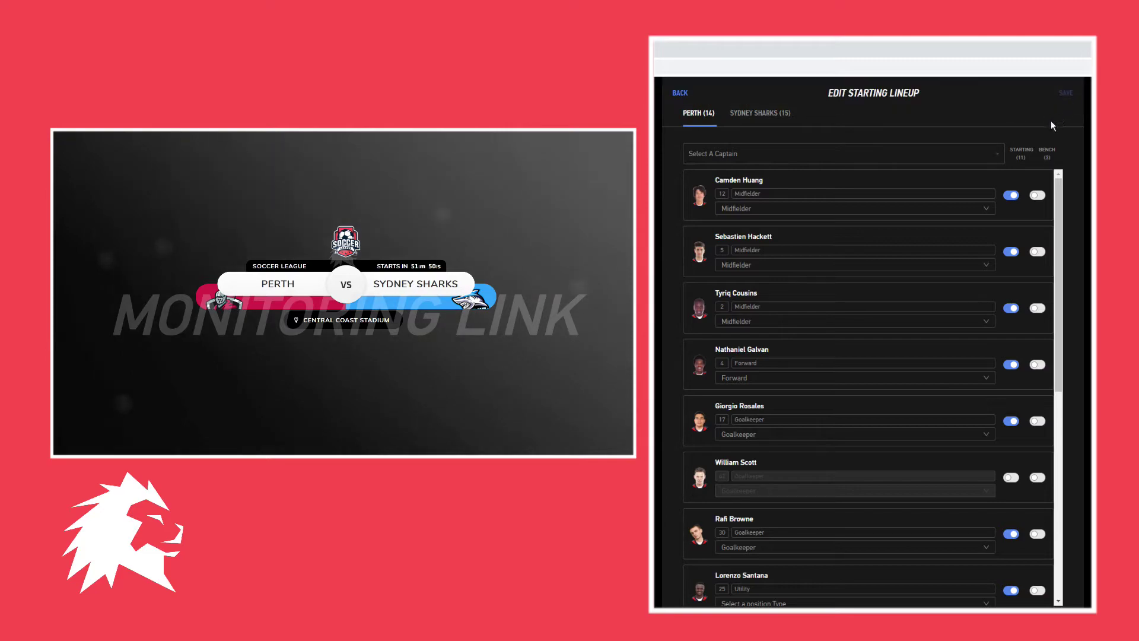
left_click(1036, 196)
scroll(1032, 268, "down", 3)
scroll(1033, 303, "down", 2)
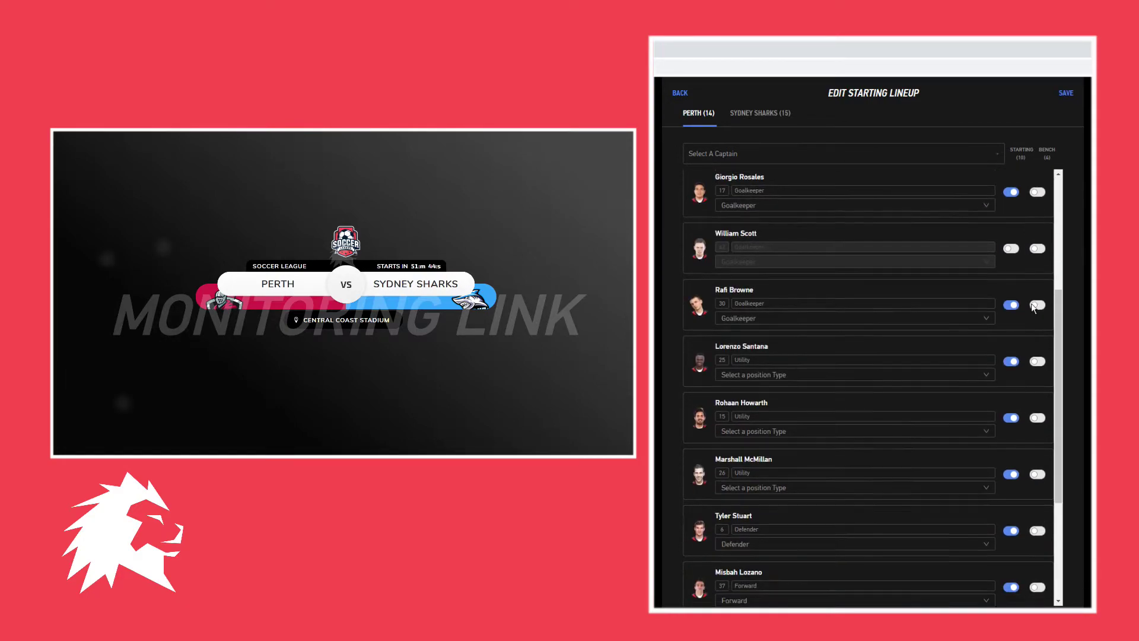
scroll(1033, 307, "down", 3)
scroll(1015, 374, "down", 2)
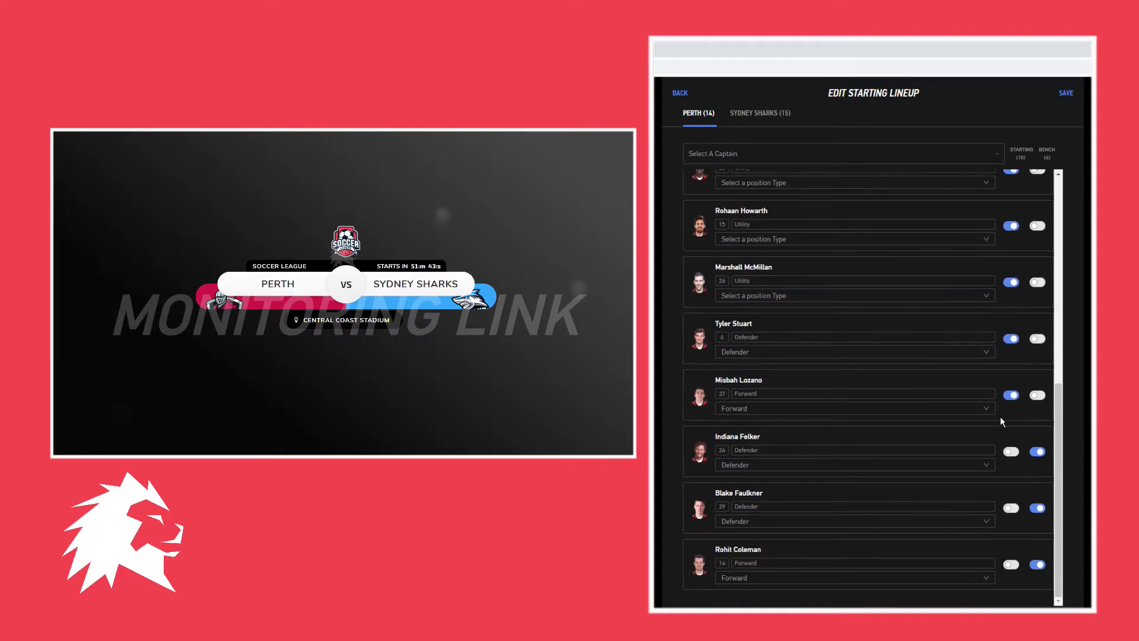
left_click(1012, 455)
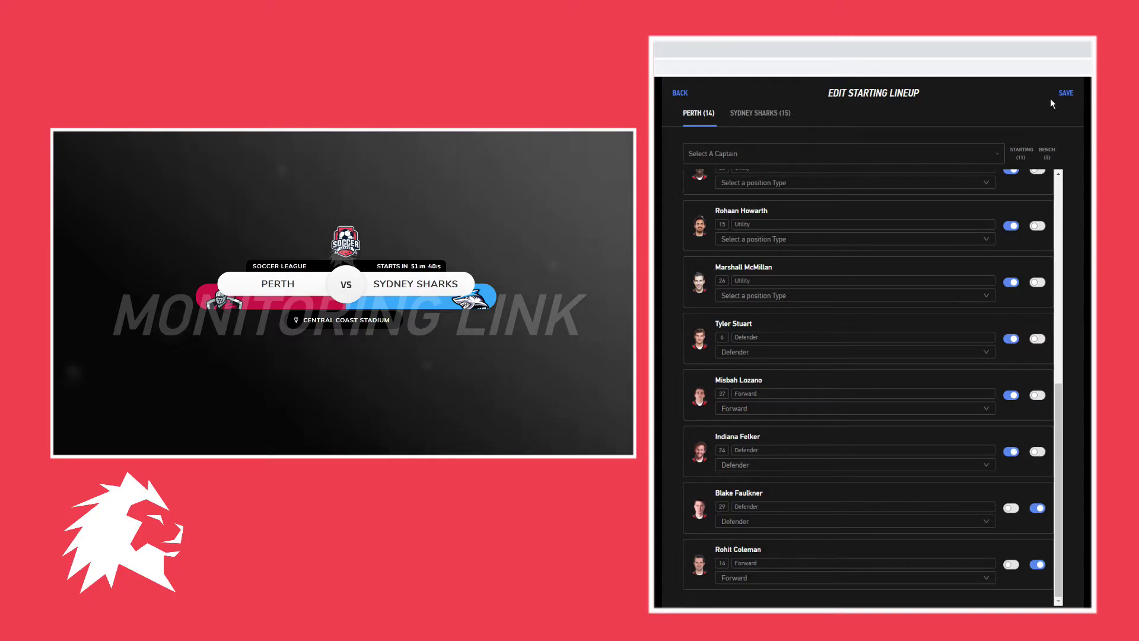
left_click(1065, 97)
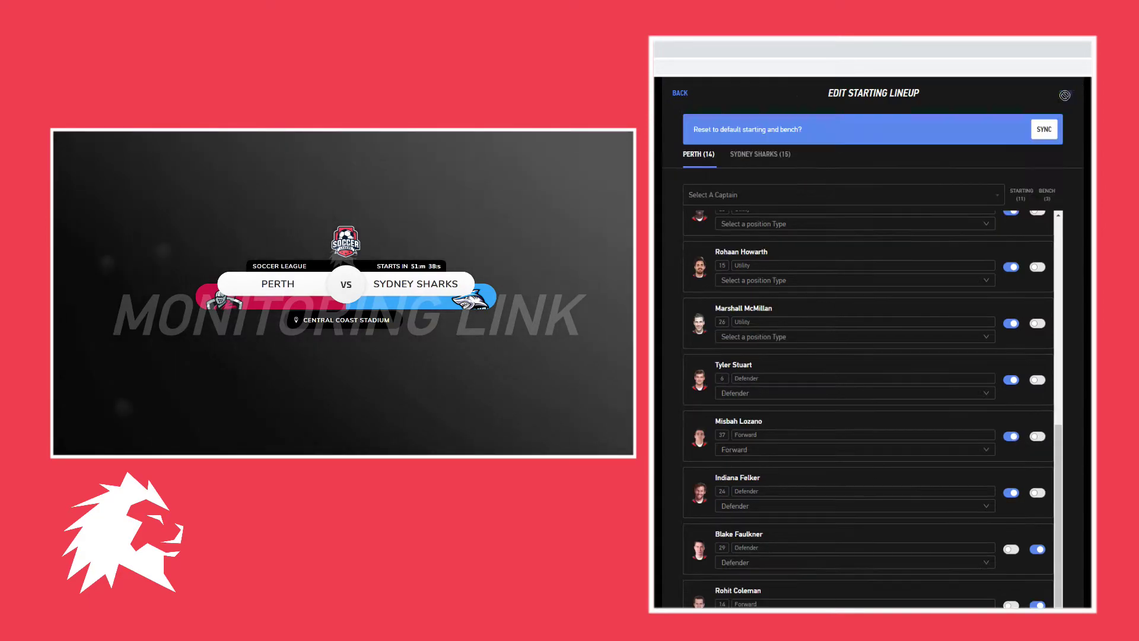
left_click(1065, 93)
- Go back from Edit Starting Lineup to the Perth vs Sydney Sharks pregame screen
left_click(683, 96)
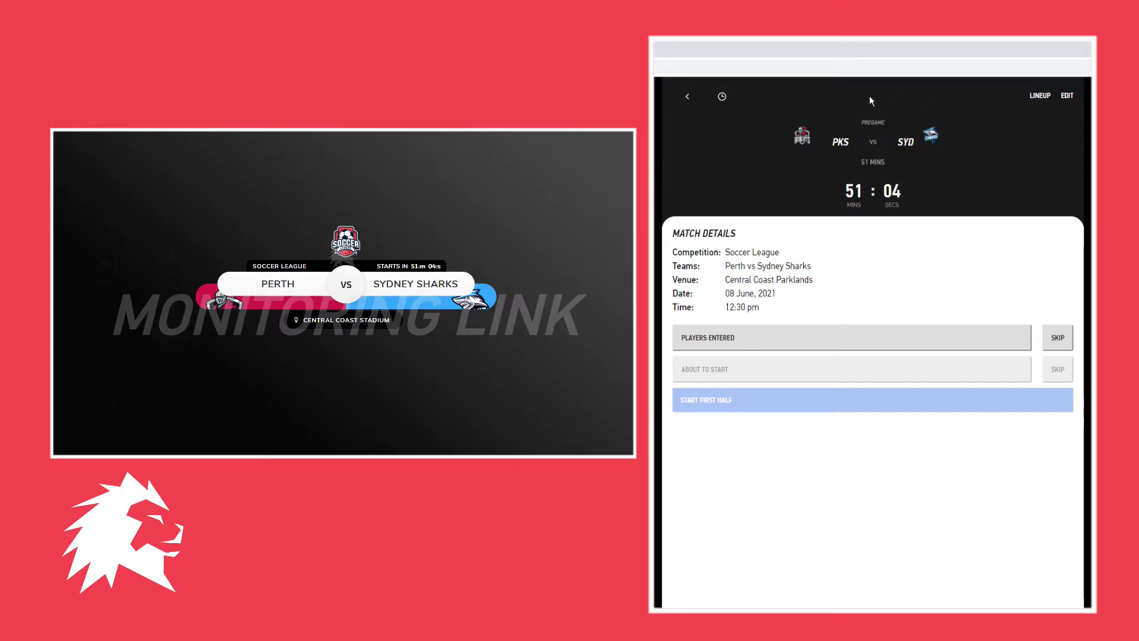
- Confirm that the players have entered the field and the match is about to start
left_click(717, 340)
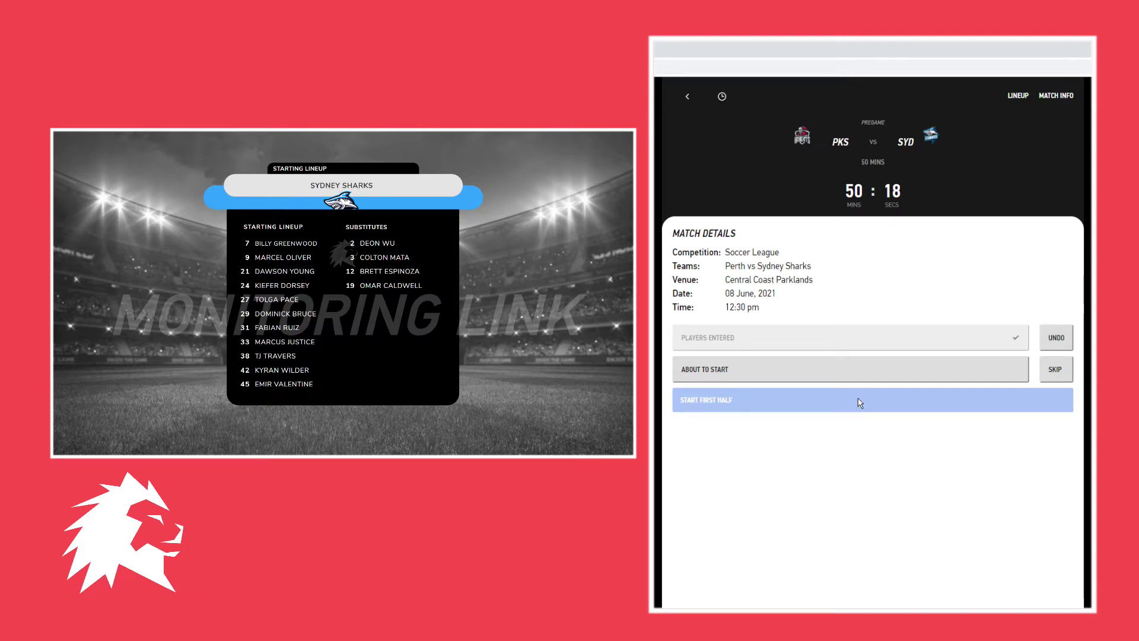
left_click(718, 372)
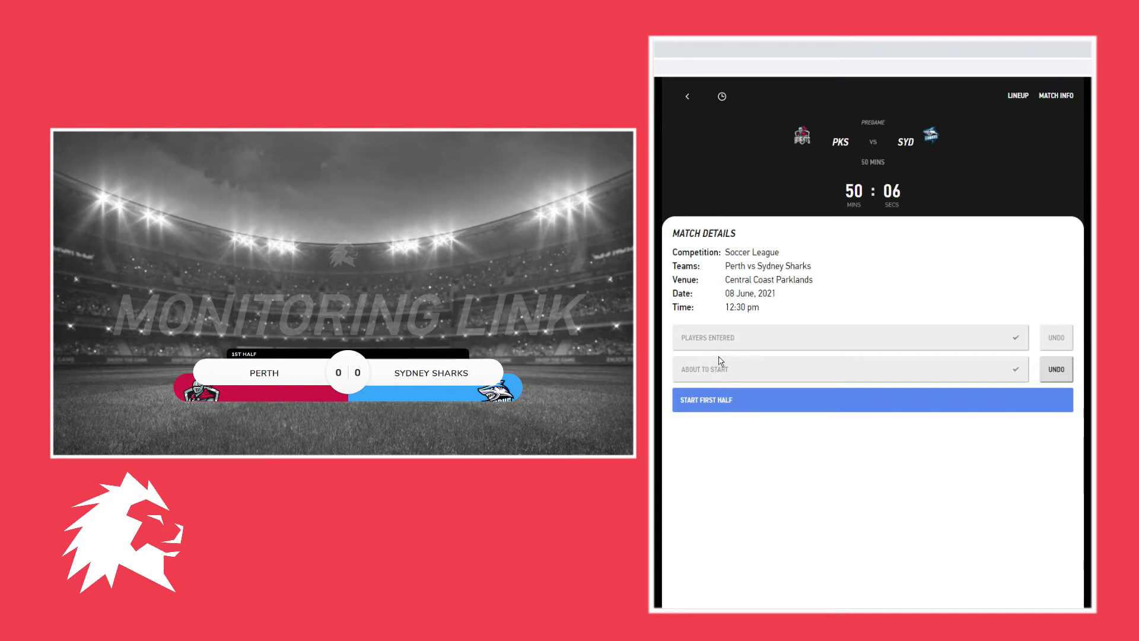
- Start the first half and pause the match clock at 00:22
left_click(706, 406)
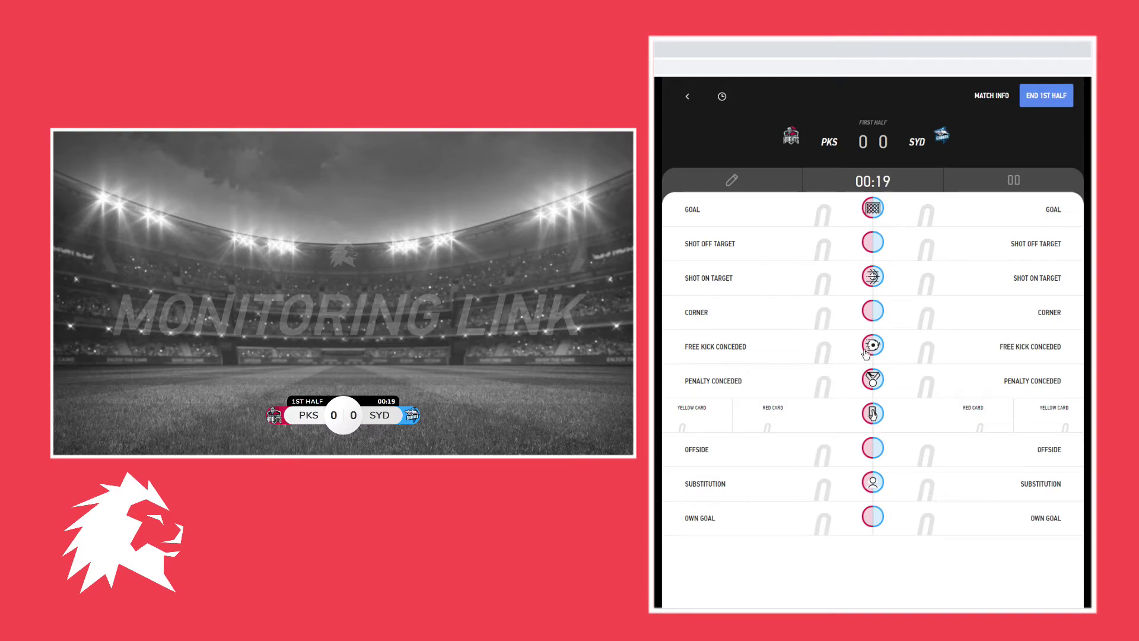
left_click(1013, 181)
- Set the match clock seconds to 10 and restart the clock
left_click(732, 184)
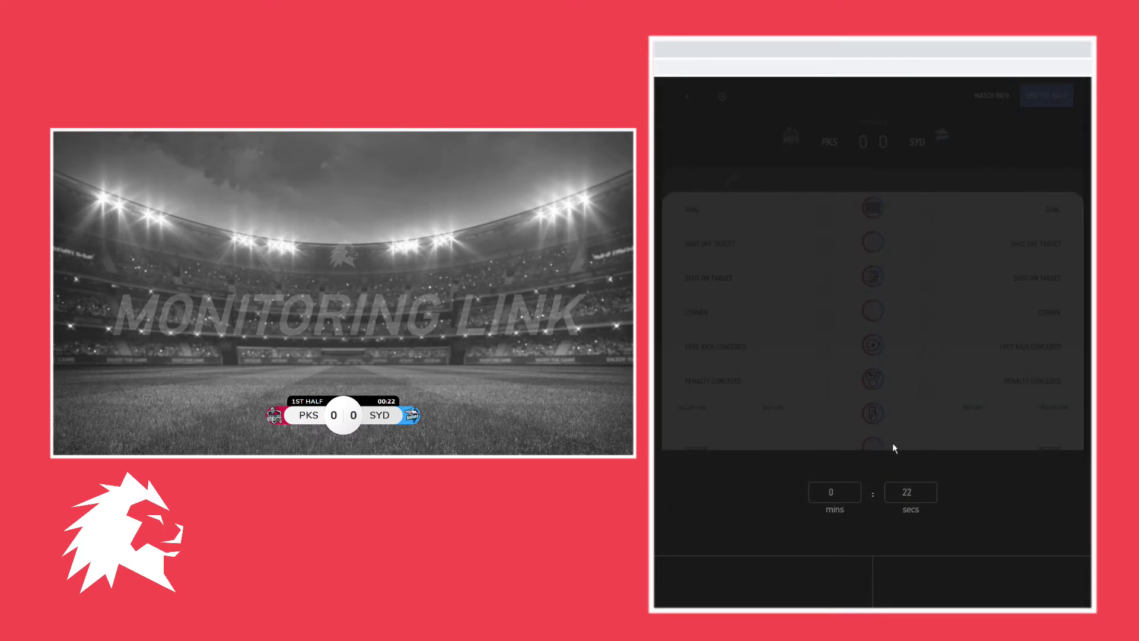
double_click(905, 492)
type("10")
key("Return")
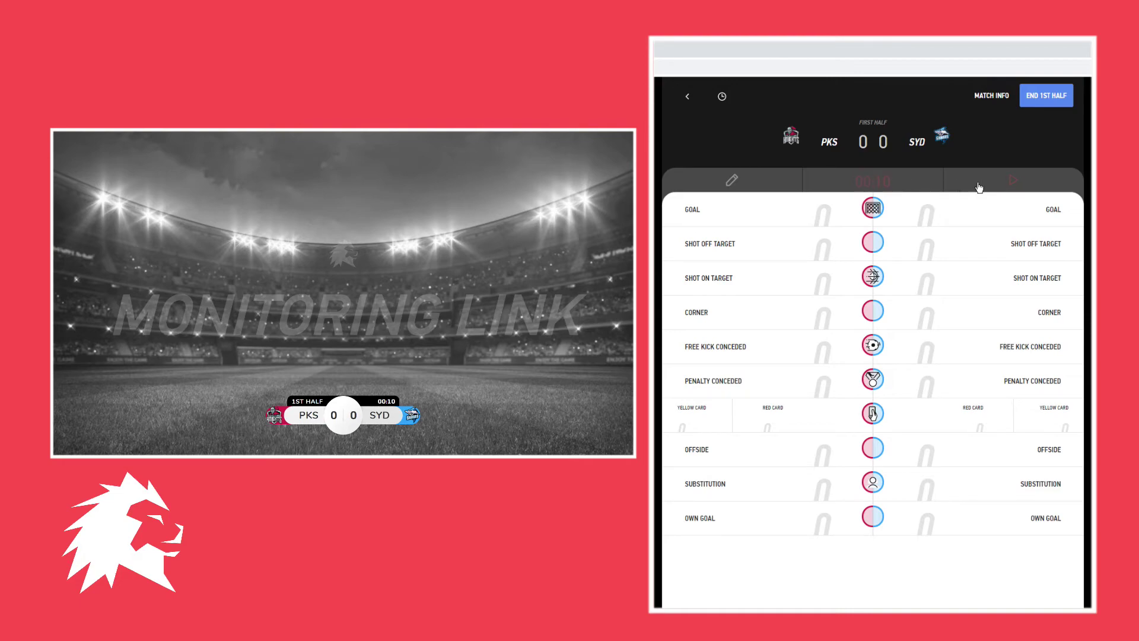
left_click(1013, 181)
left_click(698, 419)
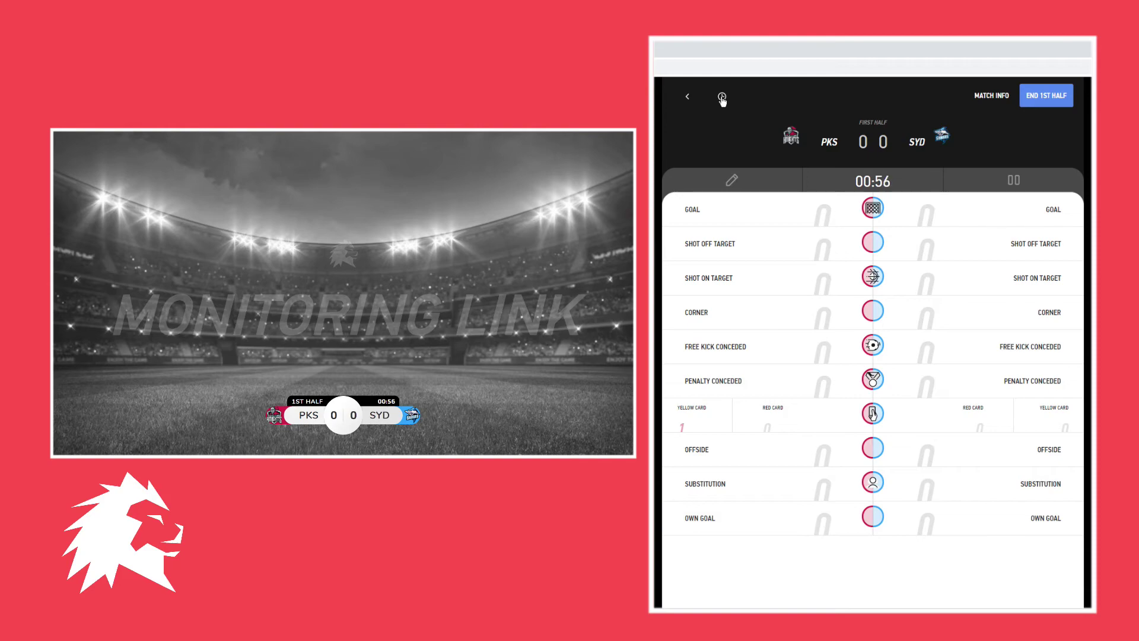
- In History, reassign Perth's yellow card to T. Cousins (#2) and update it
left_click(723, 98)
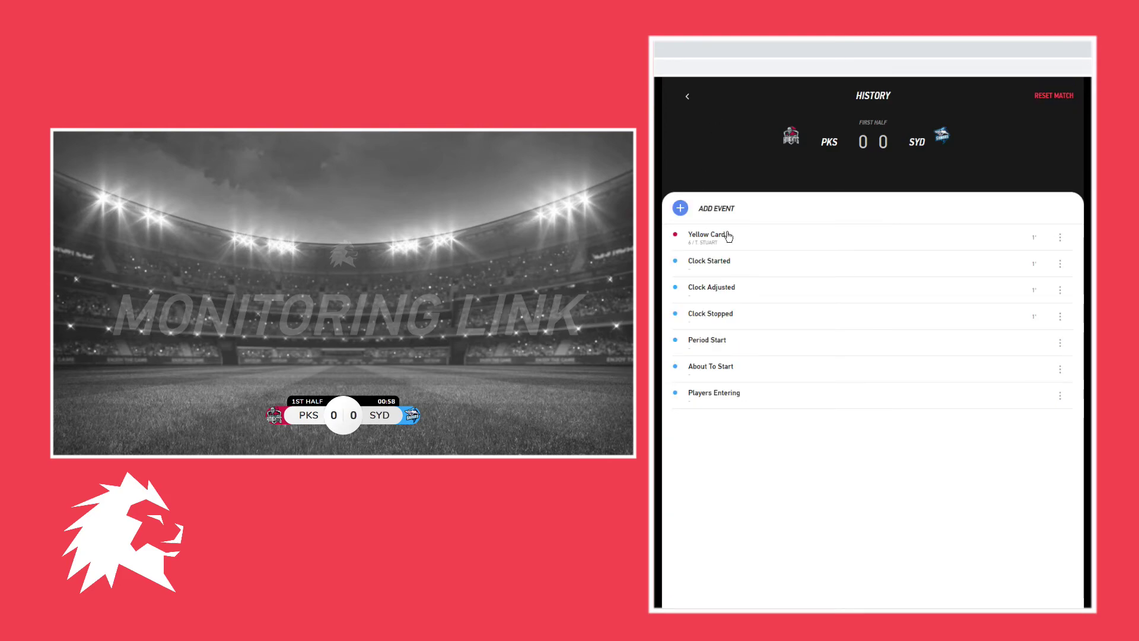
left_click(1060, 242)
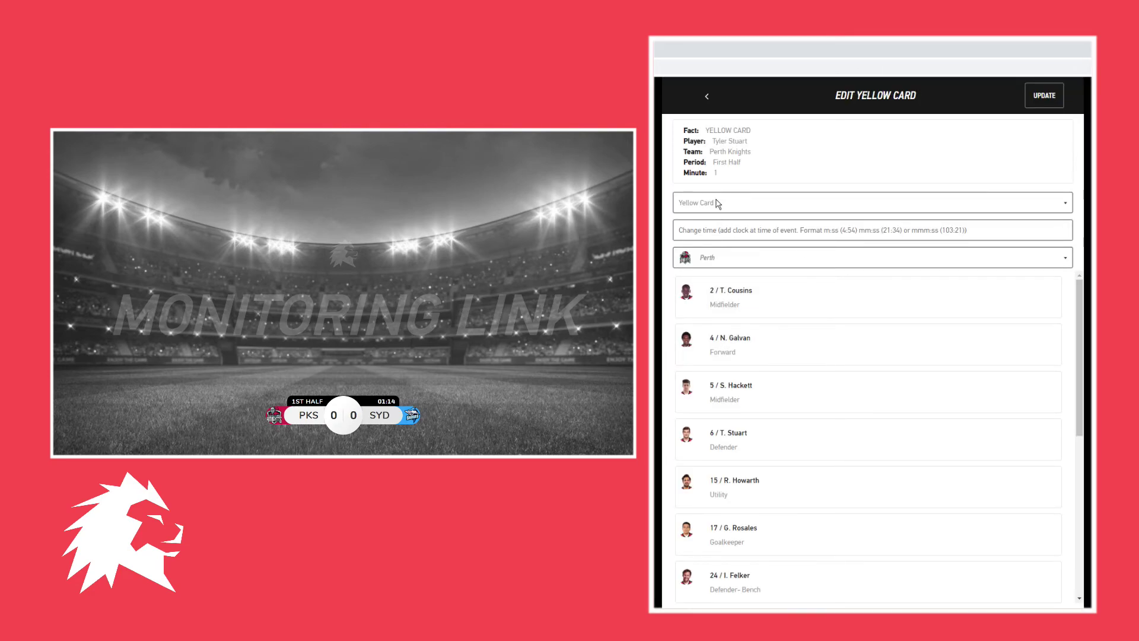
left_click(771, 297)
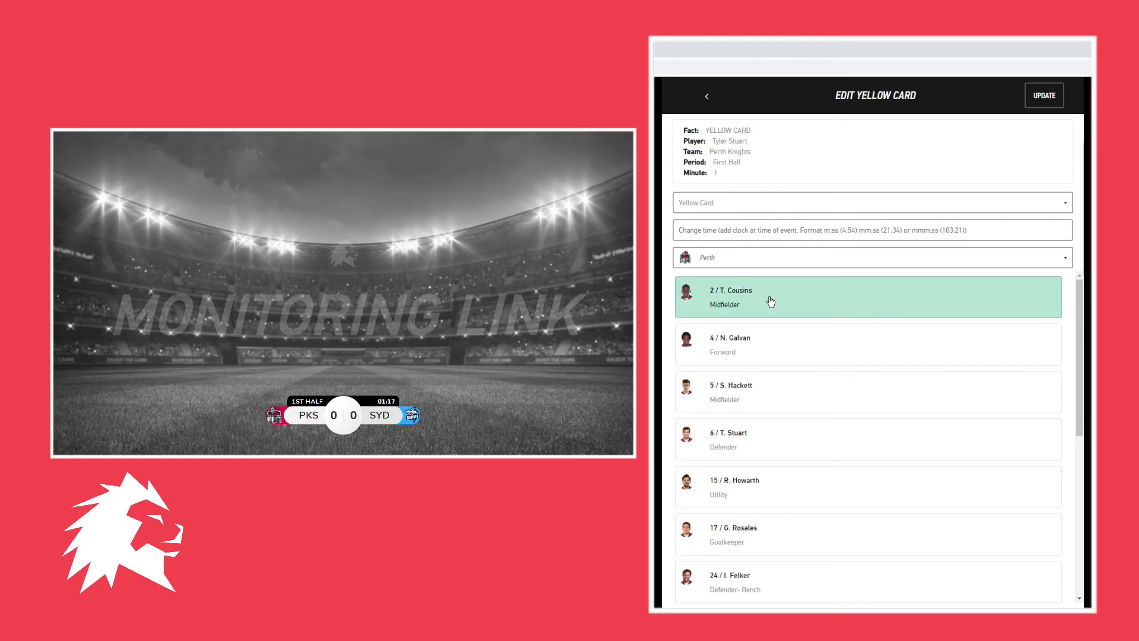
left_click(1045, 95)
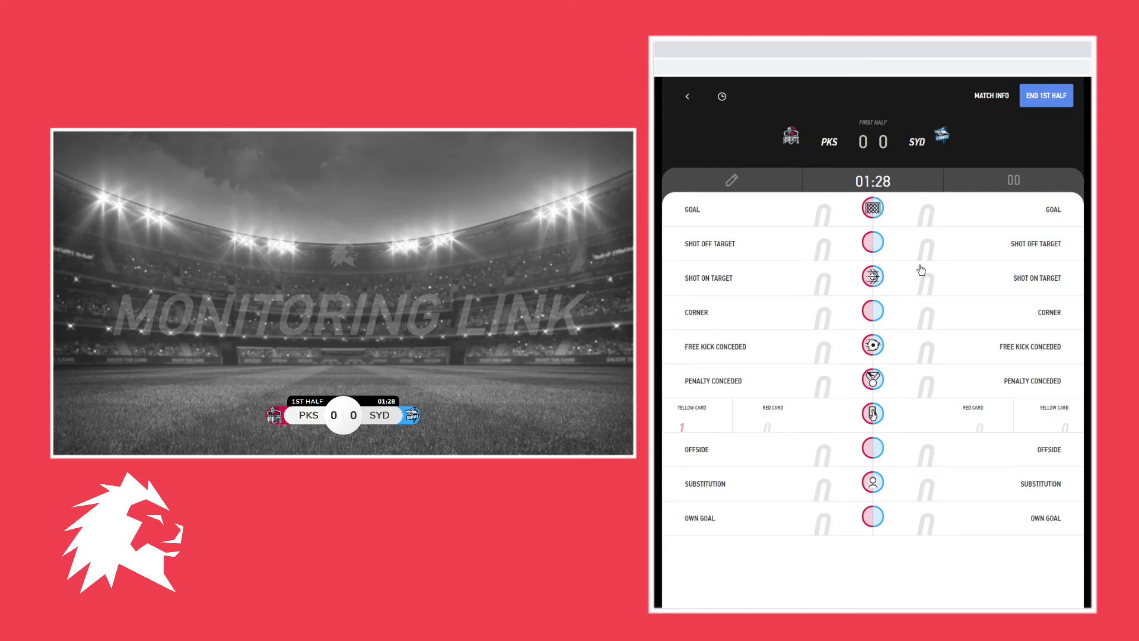
left_click(930, 285)
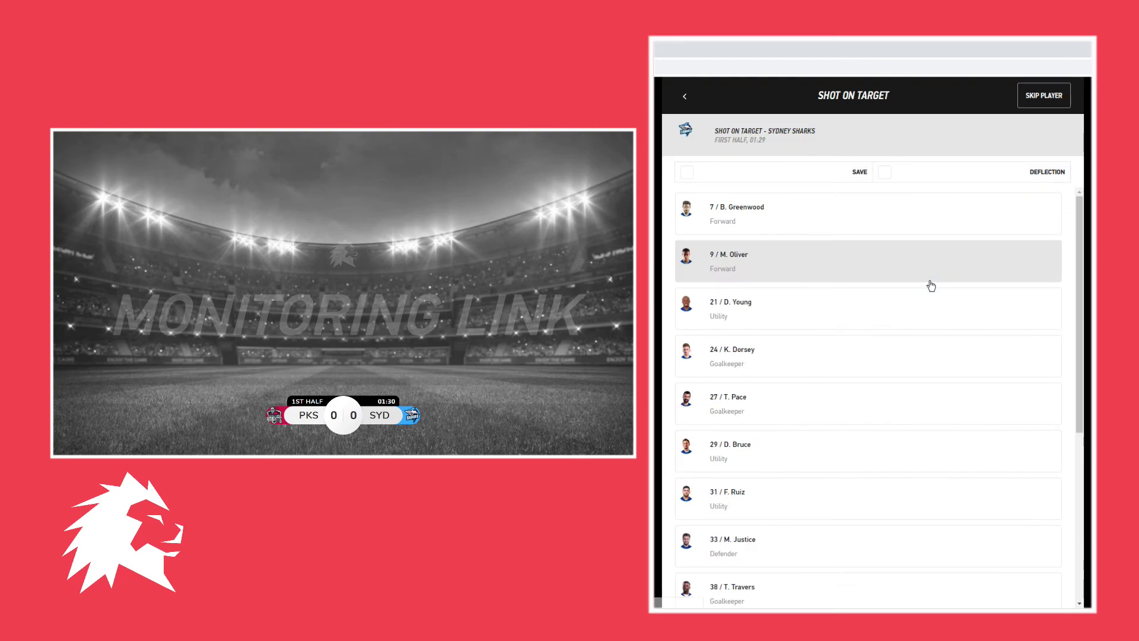
left_click(735, 261)
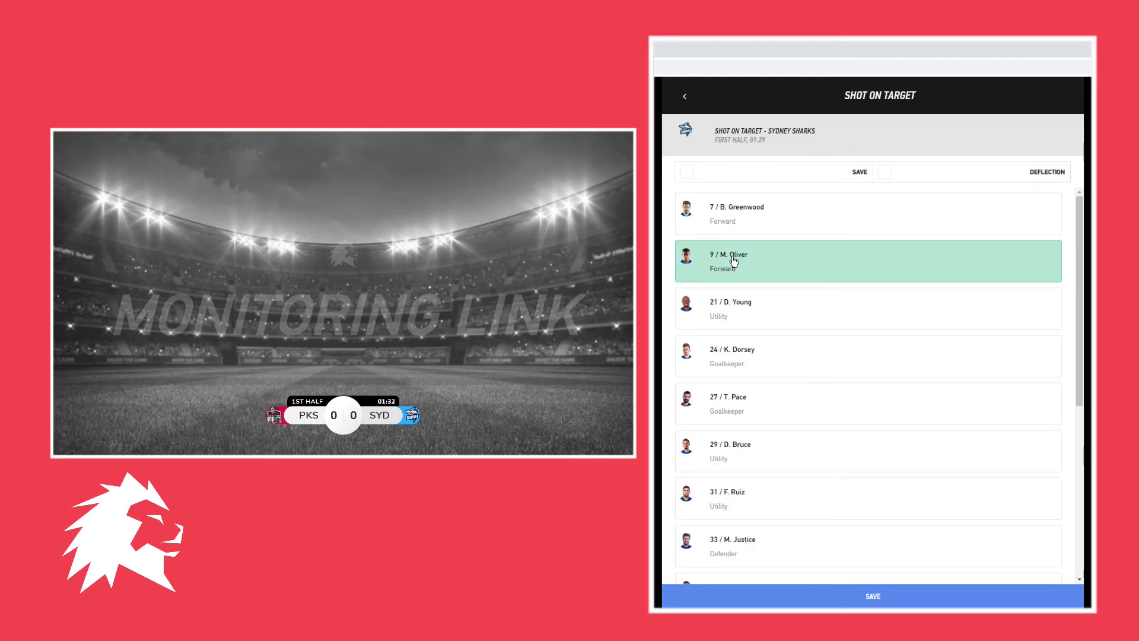
left_click(874, 597)
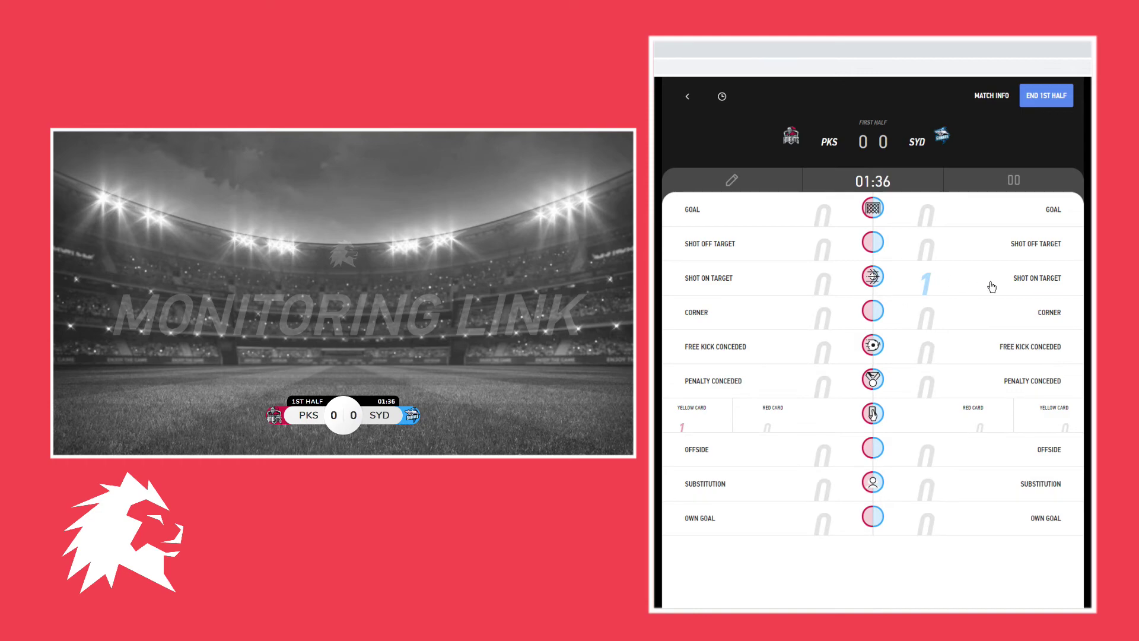
left_click(933, 221)
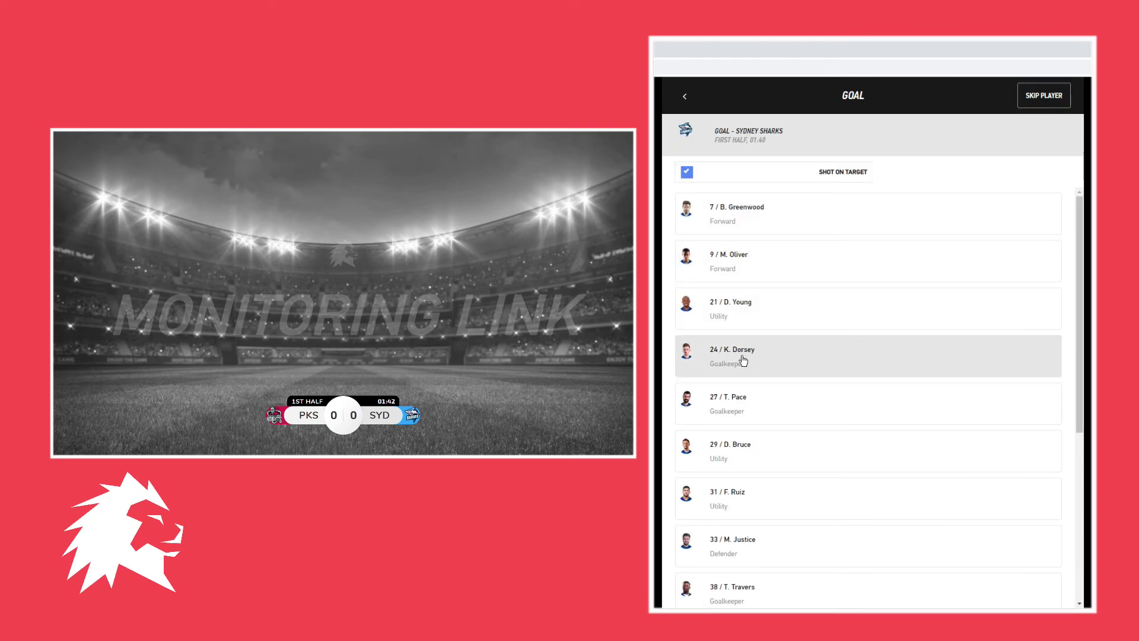
scroll(740, 457, "down", 2)
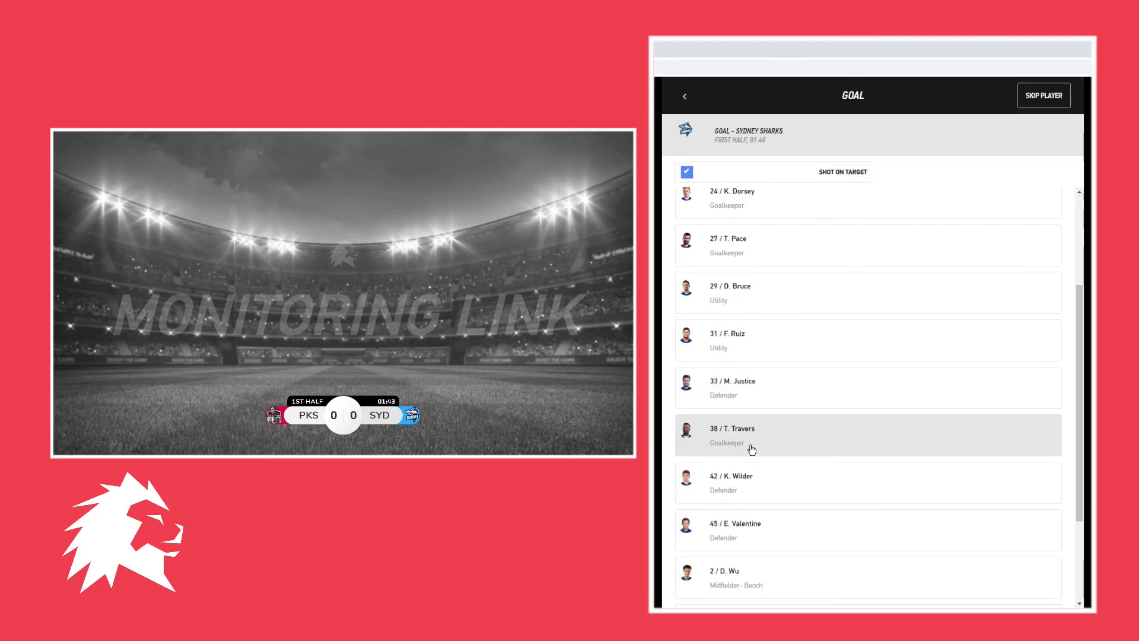
left_click(741, 389)
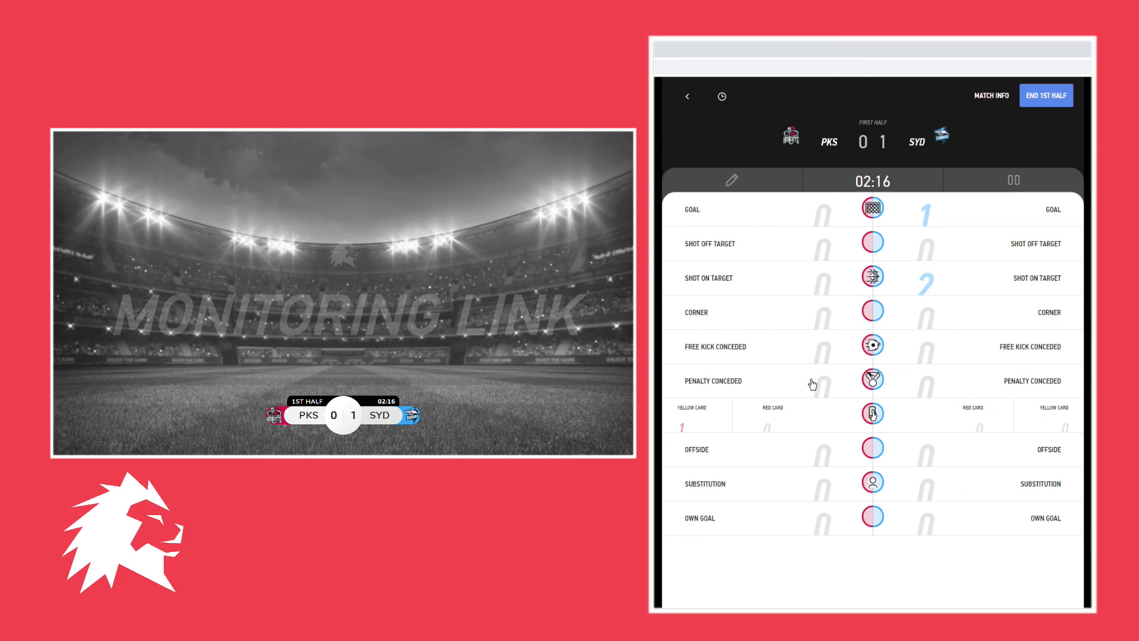
- Save a Perth substitution with #5 Hackett off and #12 Huang on
left_click(826, 492)
left_click(725, 288)
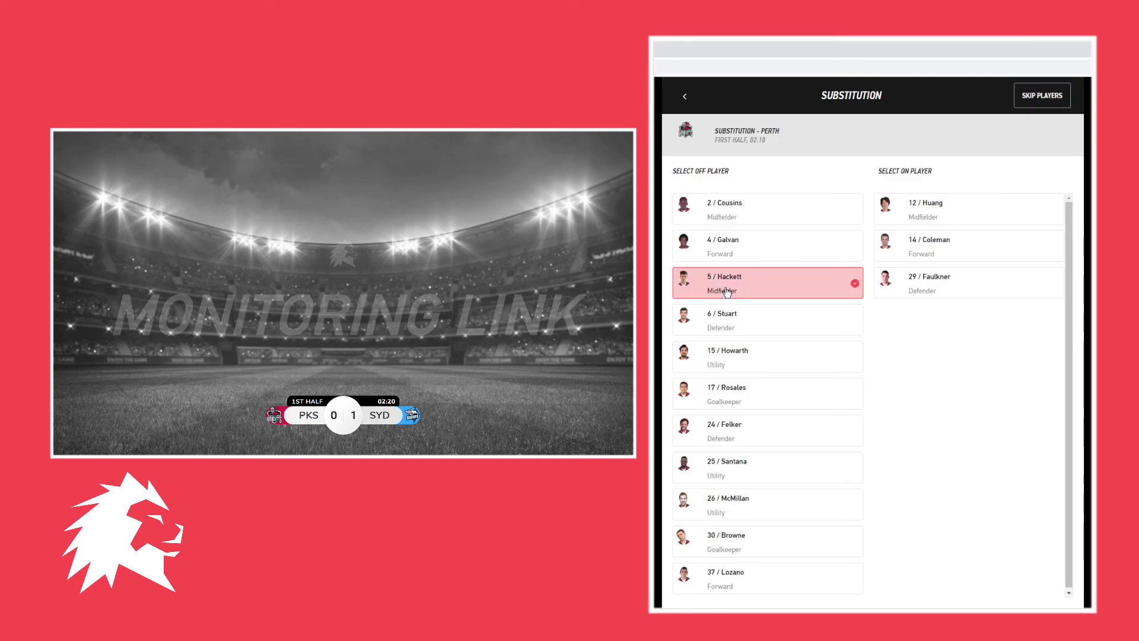
left_click(932, 215)
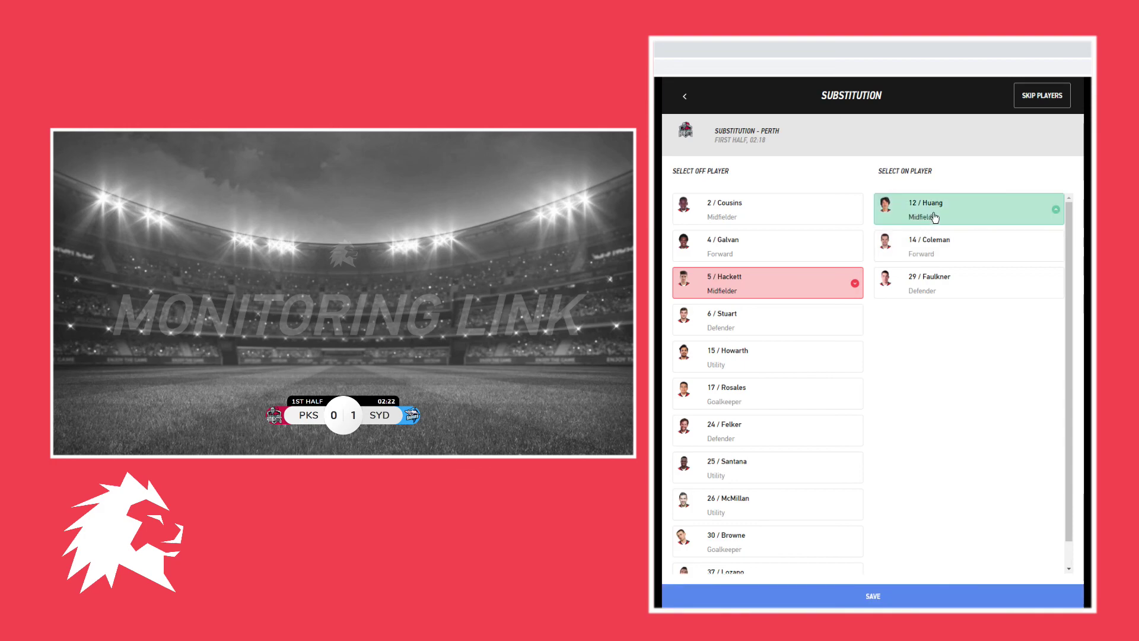
left_click(872, 596)
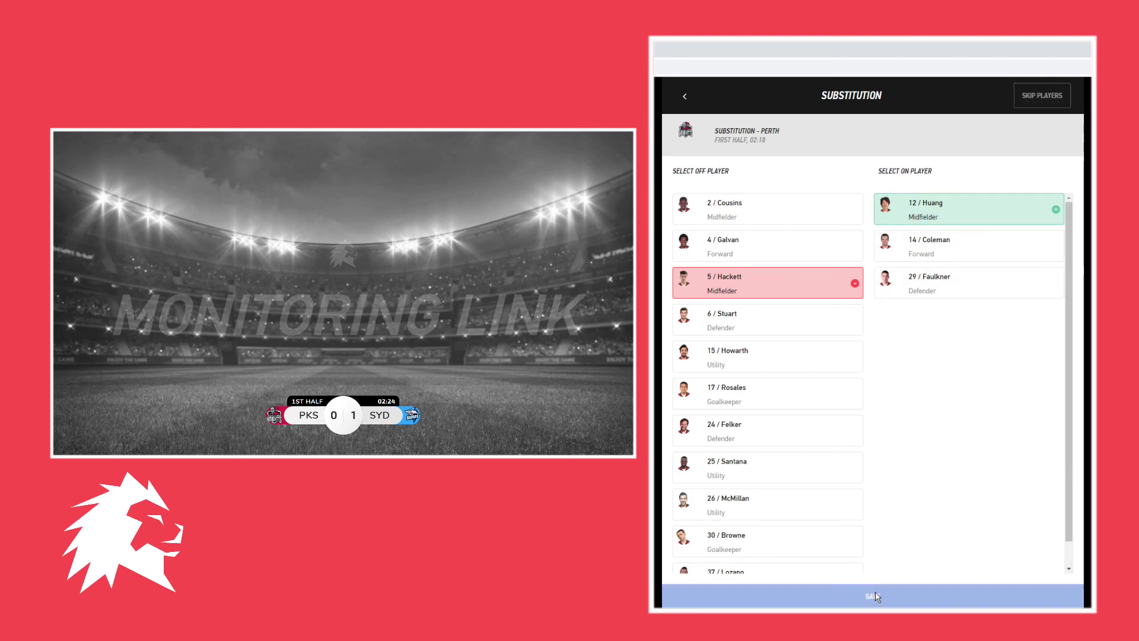